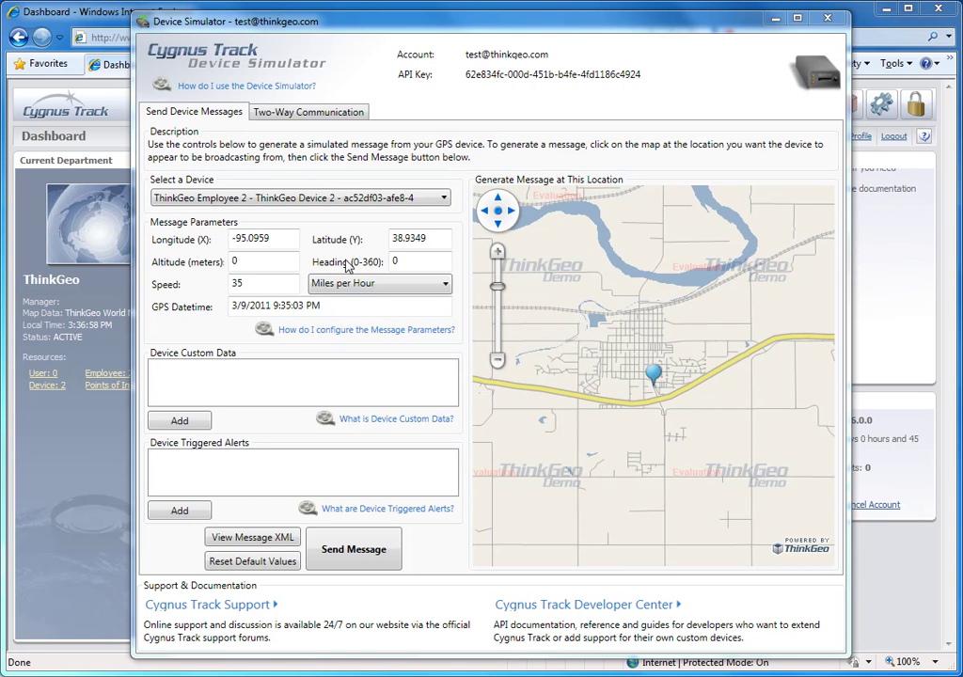
# - Select ThinkGeo Employee 1 - ThinkGeo Device 1 as the simulated device
pyautogui.click(224, 198)
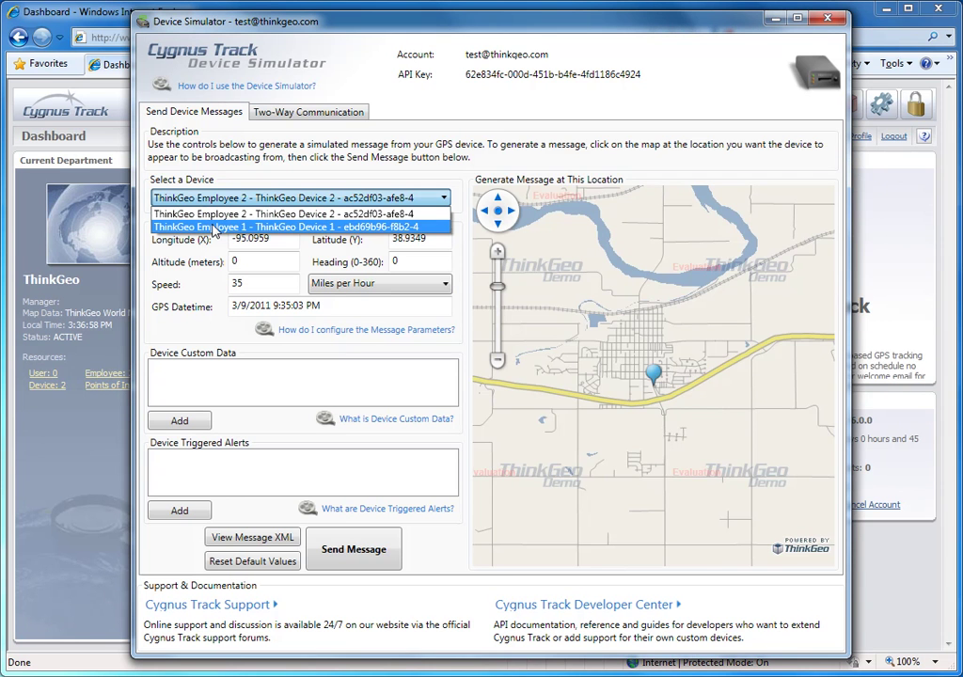
pyautogui.click(214, 227)
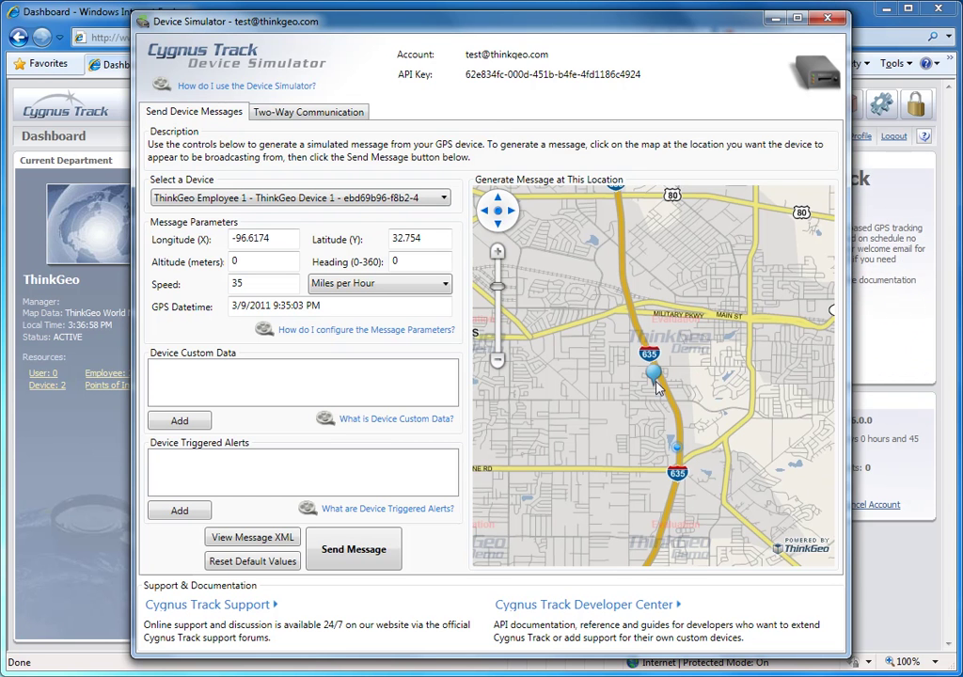
# - Zoom the map onto I-635 and set the message location to -96.6154, 32.7512
pyautogui.moveTo(655, 387); pyautogui.dragTo(635, 378)
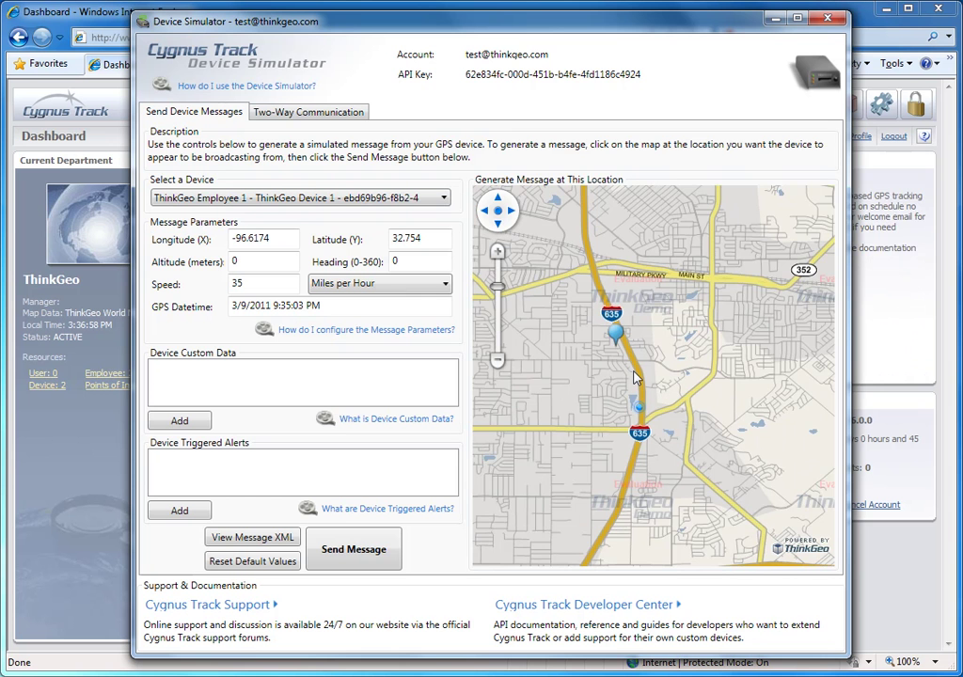
pyautogui.scroll(1, 635, 378)
pyautogui.scroll(1, 635, 378)
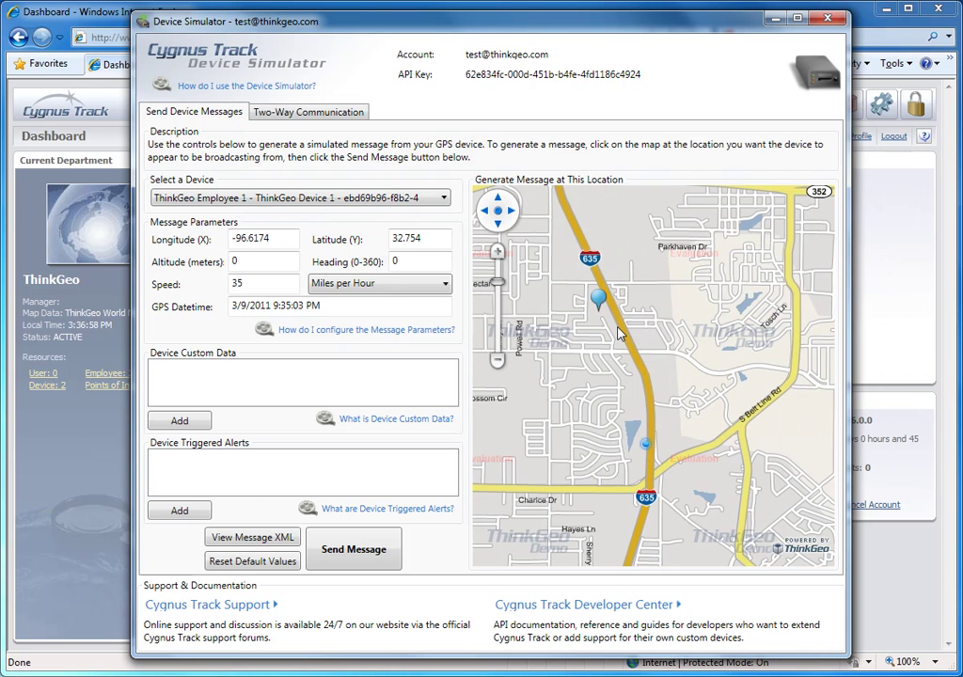
pyautogui.click(617, 329)
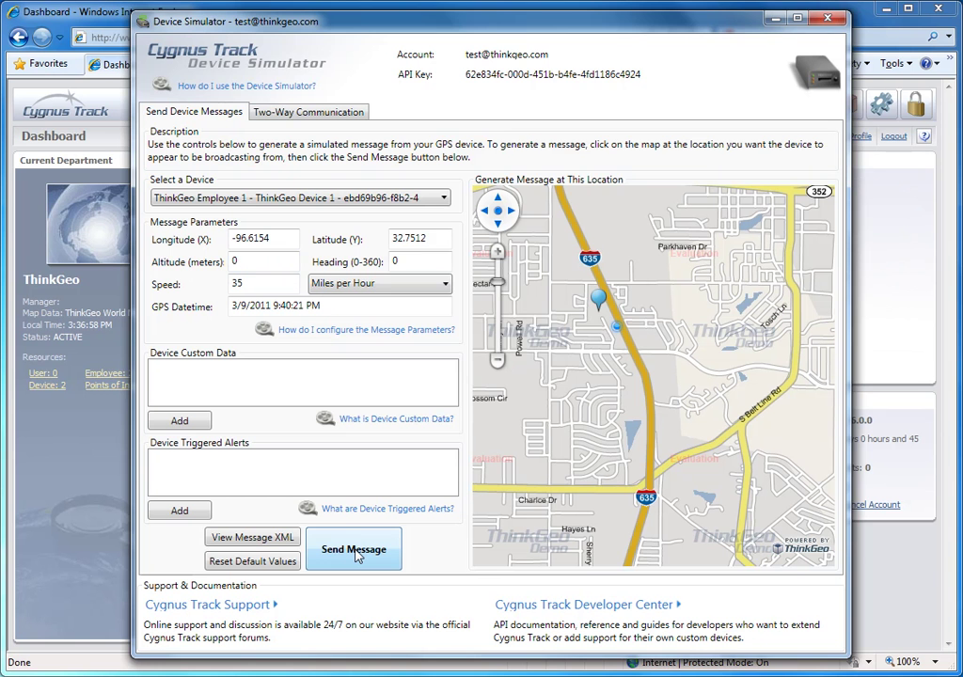
# - Post the first position message, then post the next point south with speed 40 mph
pyautogui.click(355, 555)
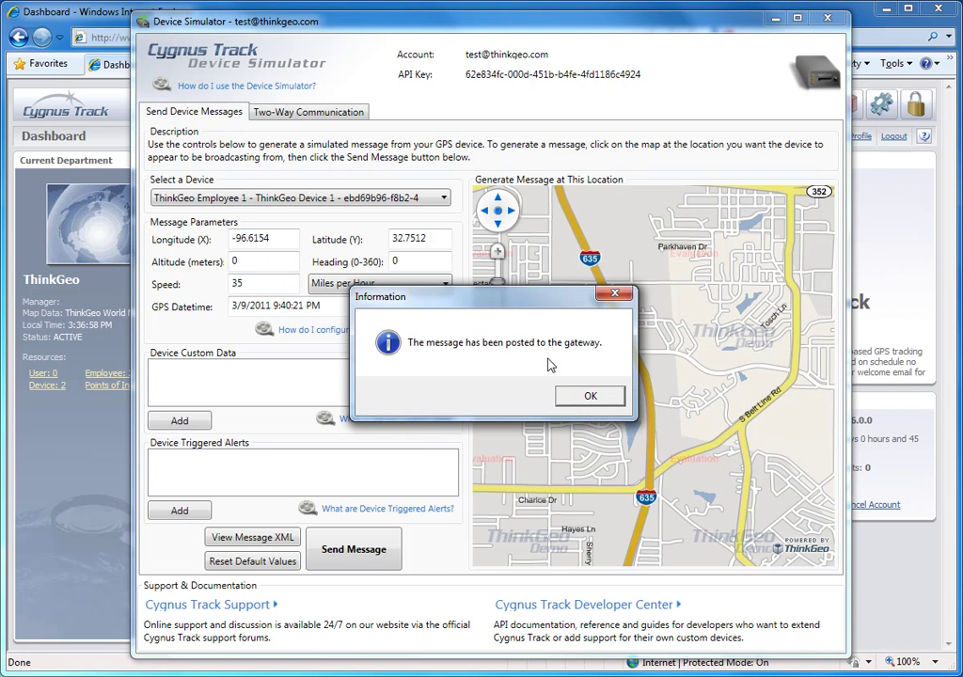
pyautogui.click(580, 399)
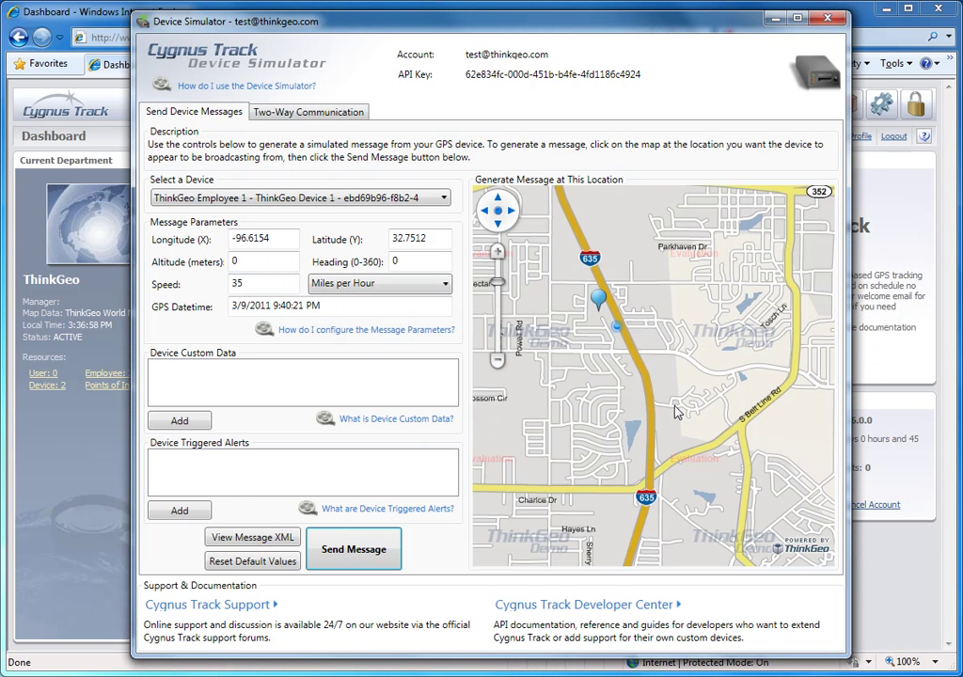
pyautogui.click(632, 354)
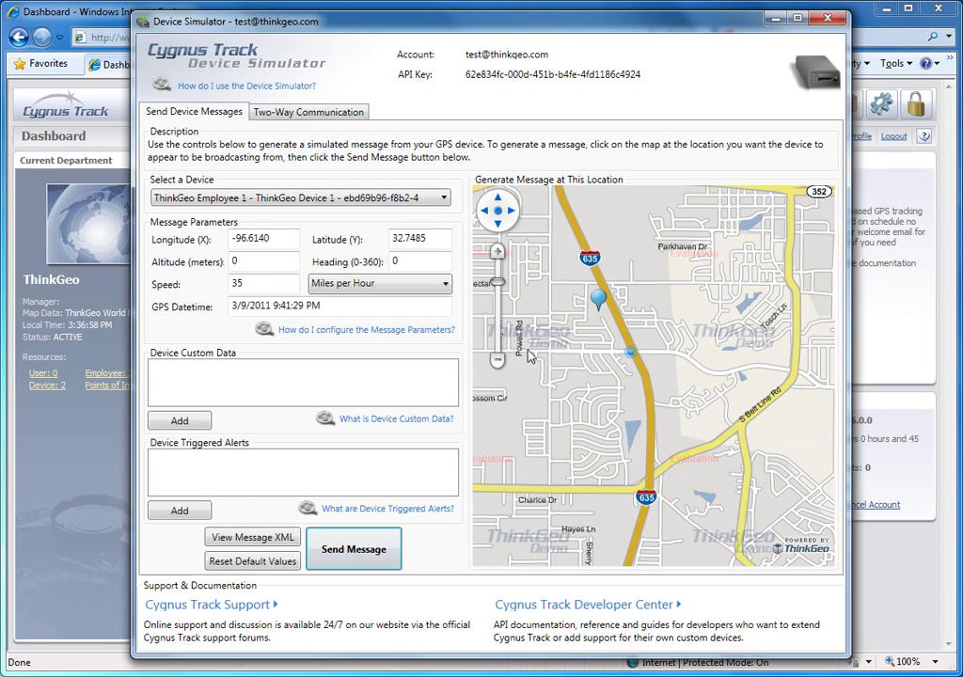
pyautogui.doubleClick(271, 287)
pyautogui.write('40')
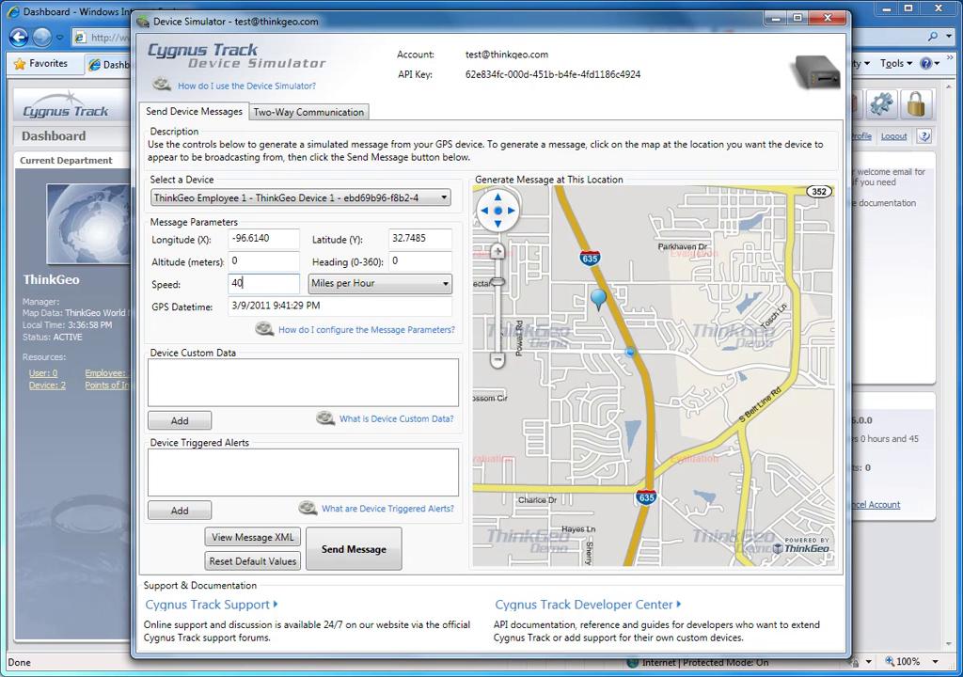
pyautogui.click(354, 551)
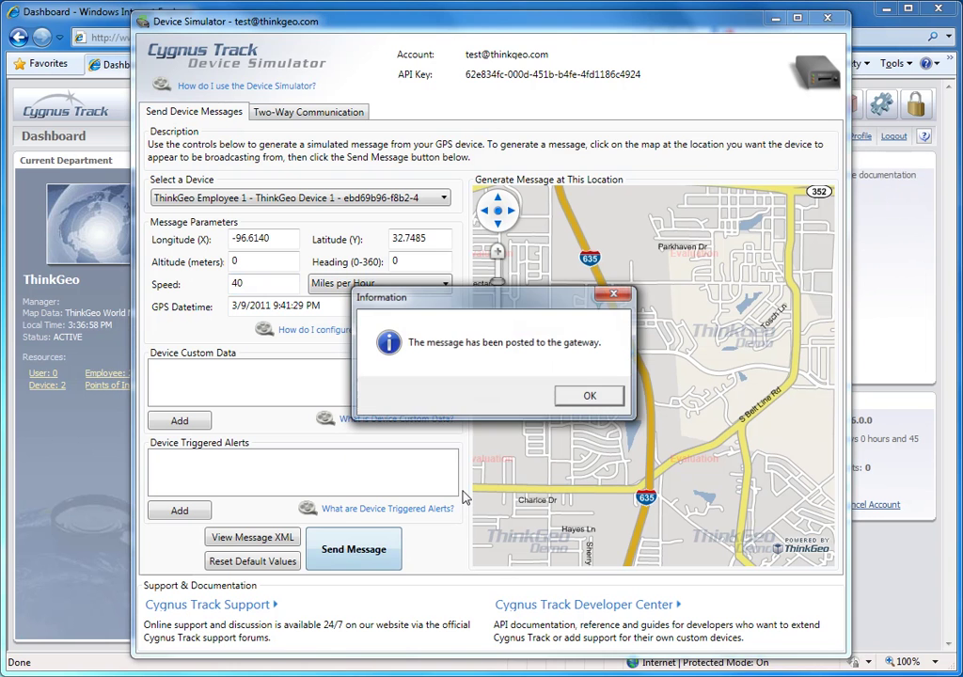
pyautogui.click(583, 397)
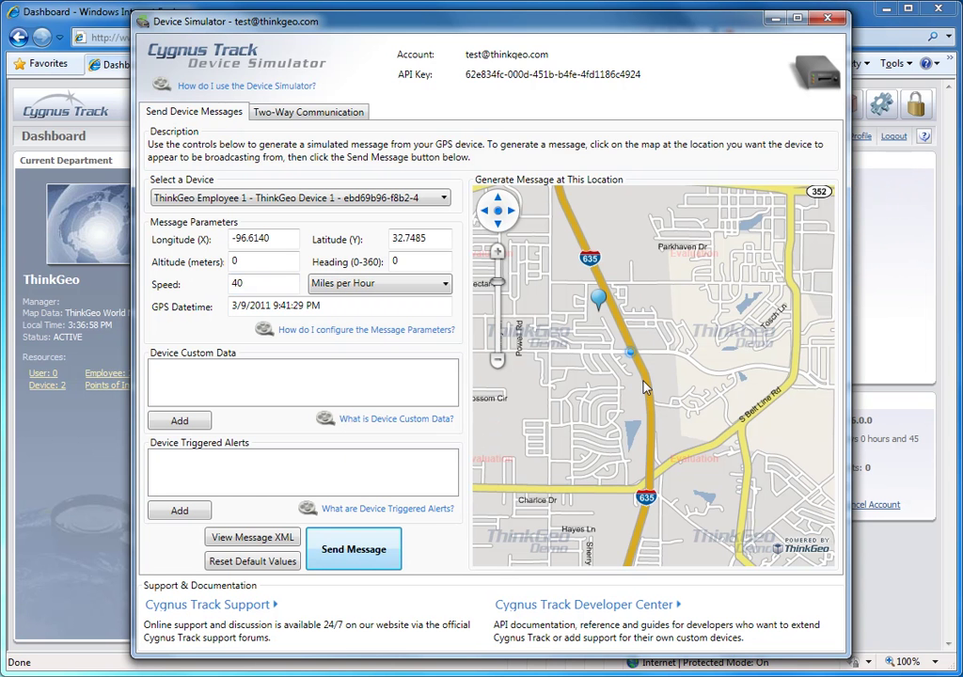
# - Post further 40 mph messages stepping south along I-635 to -96.6124, 32.7340
pyautogui.click(325, 551)
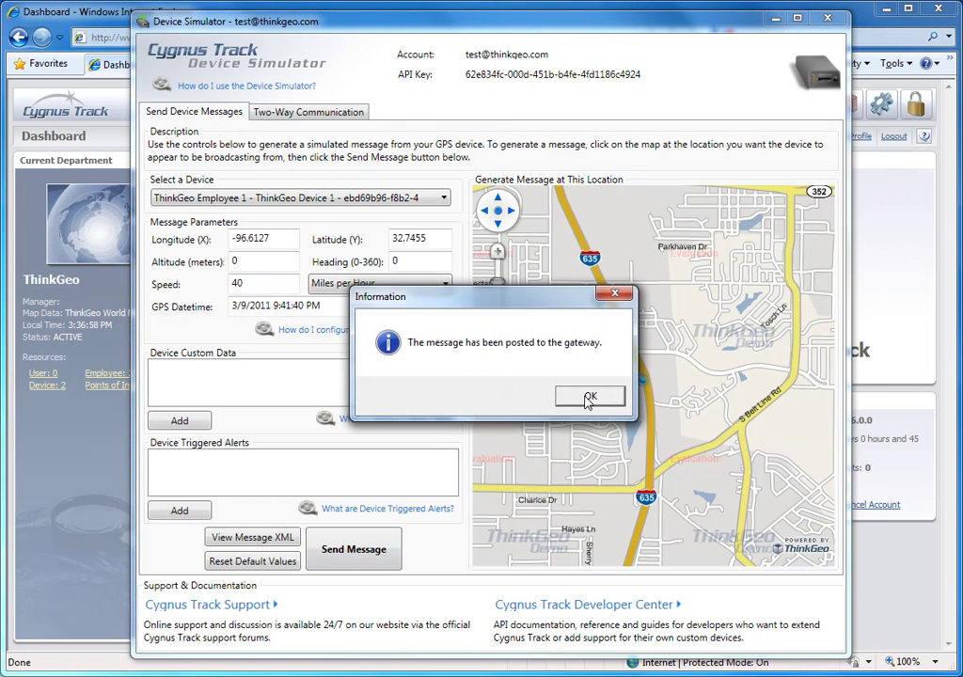
pyautogui.click(588, 399)
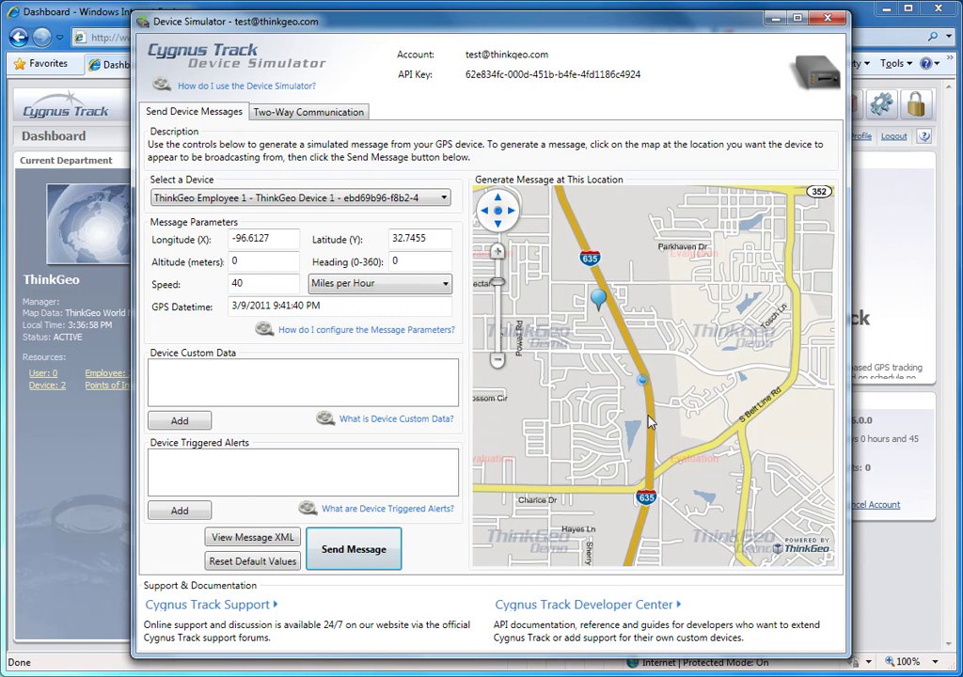
pyautogui.click(647, 416)
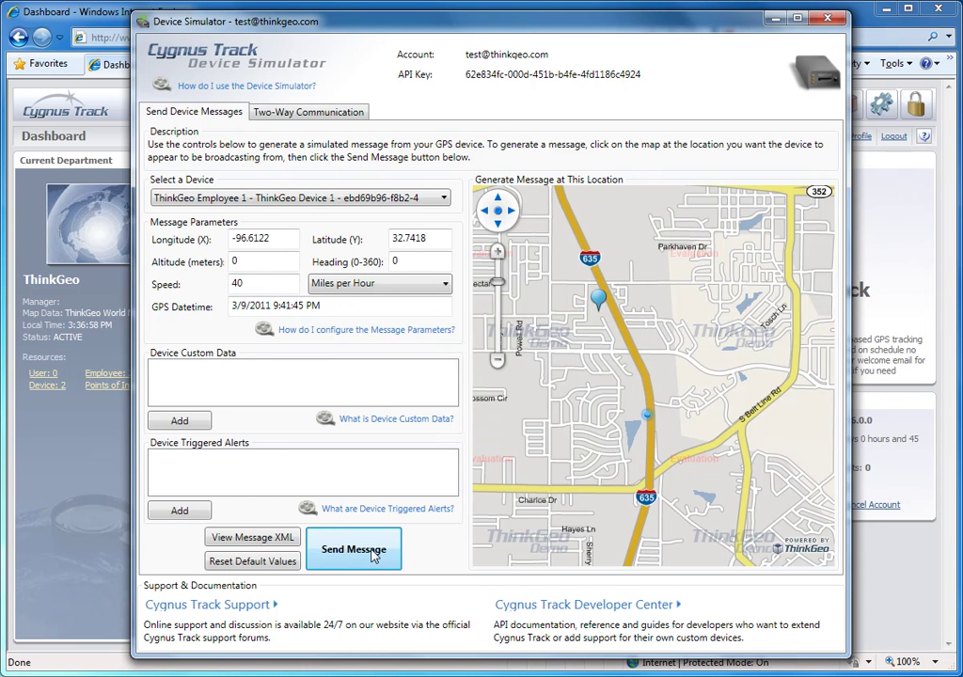
pyautogui.click(374, 554)
pyautogui.click(588, 398)
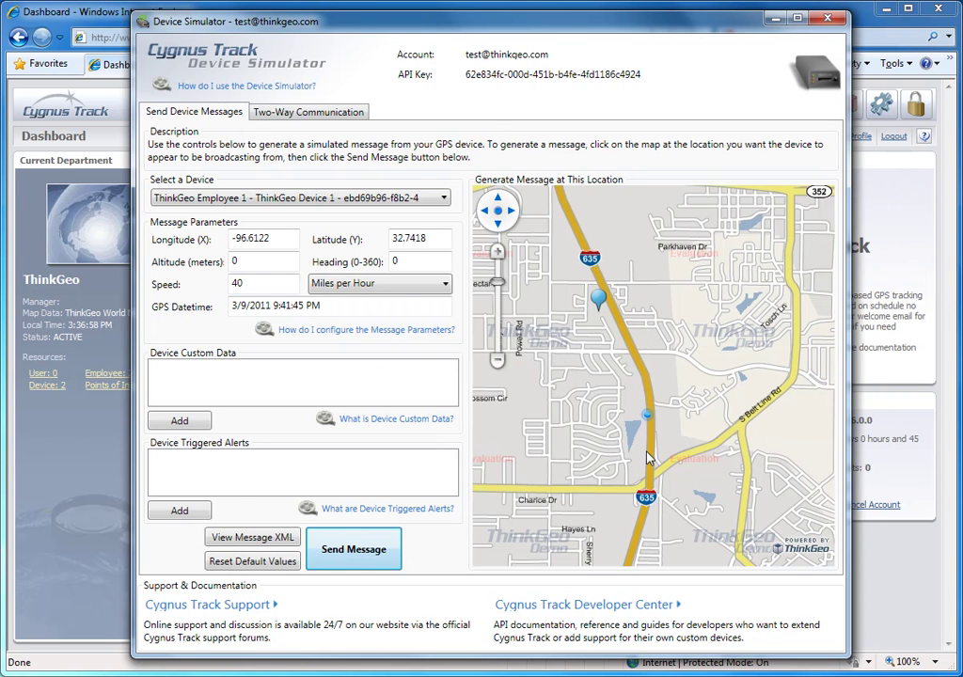
pyautogui.click(647, 458)
pyautogui.click(359, 561)
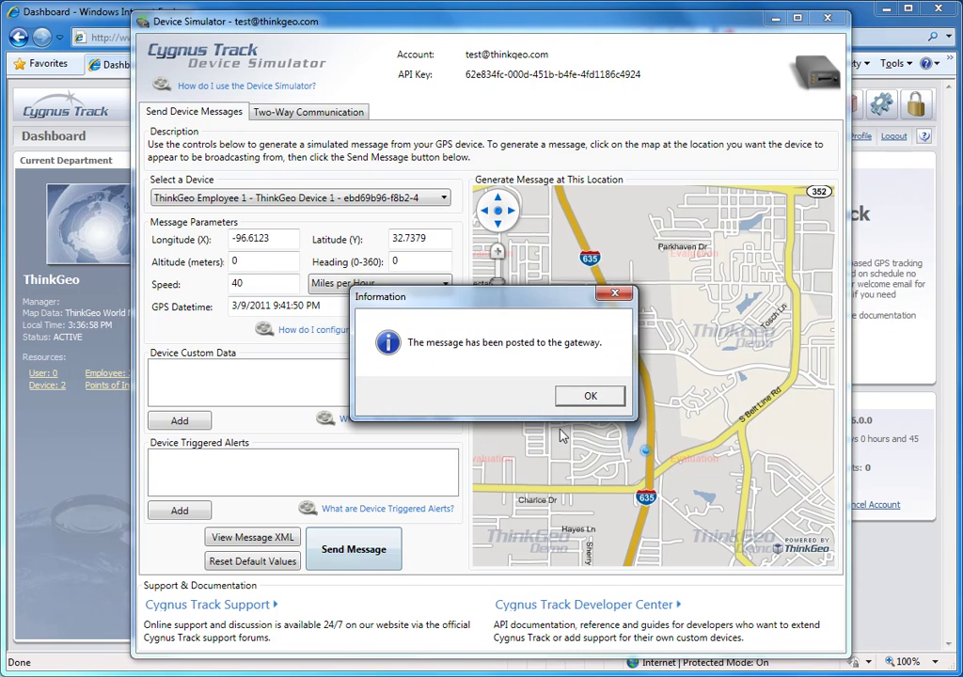
pyautogui.click(582, 400)
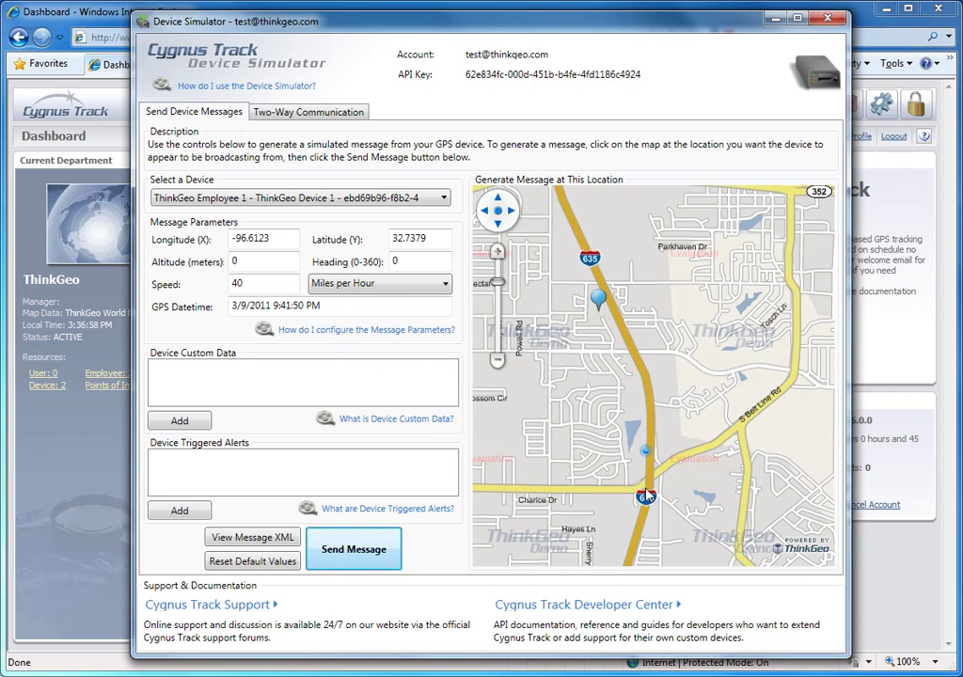
pyautogui.click(647, 495)
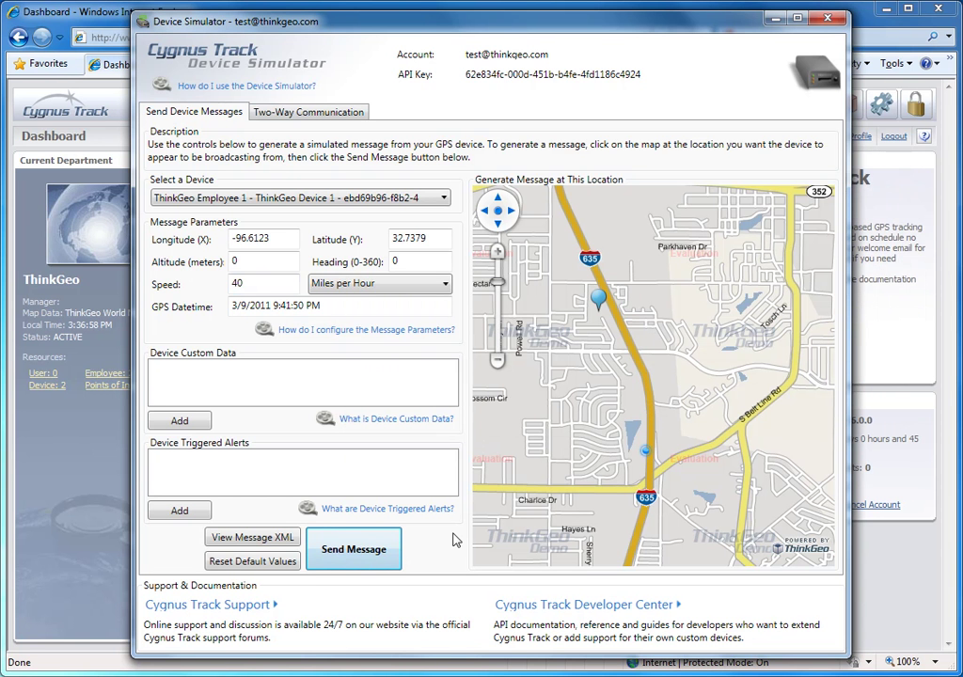
pyautogui.click(375, 551)
pyautogui.click(619, 396)
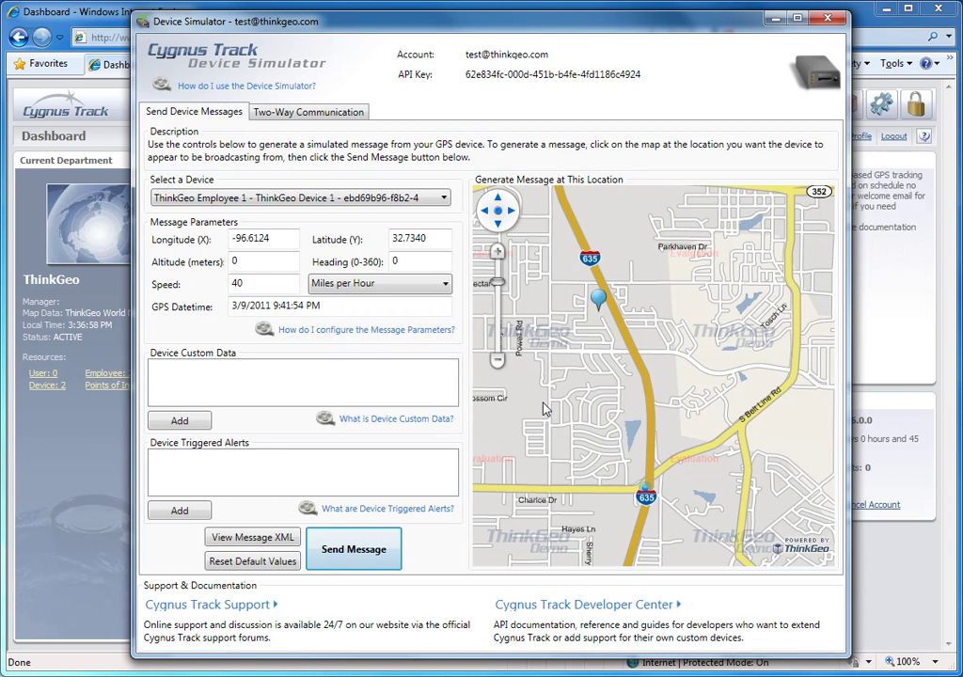
# - Return to the Cygnus Track dashboard and open the Tracking map page
pyautogui.click(67, 461)
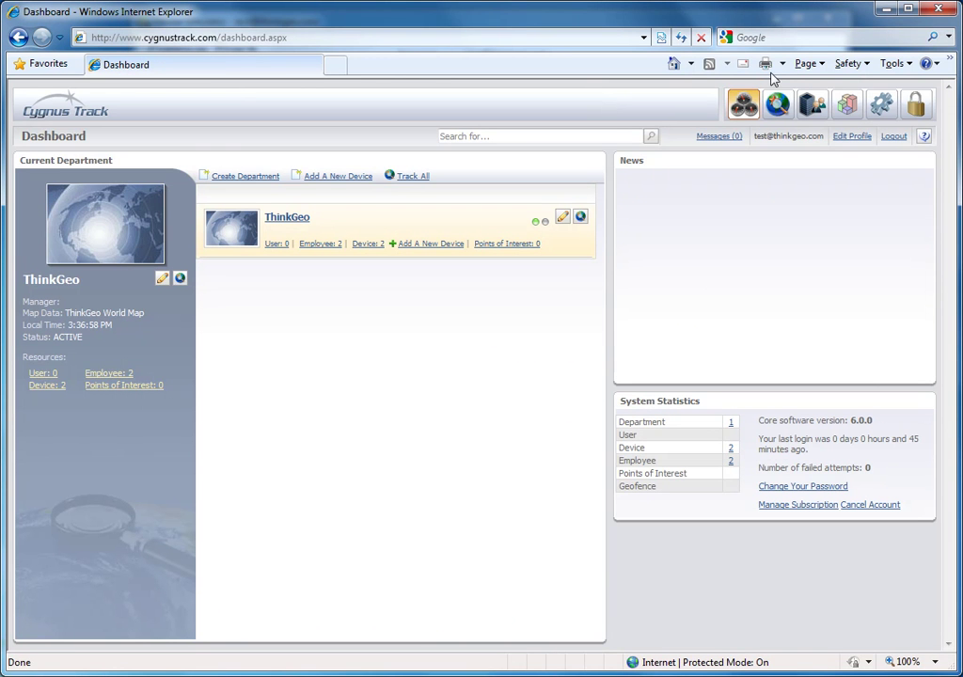
pyautogui.click(580, 218)
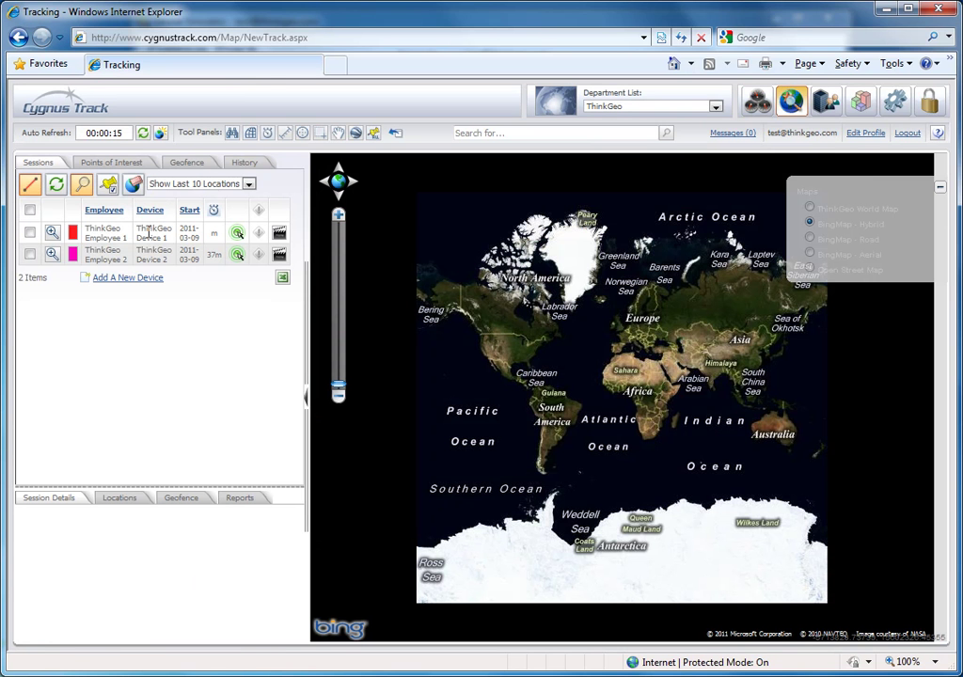
# - Zoom to Employee 1's session route, inspect a red track point, then return to the simulator
pyautogui.click(52, 233)
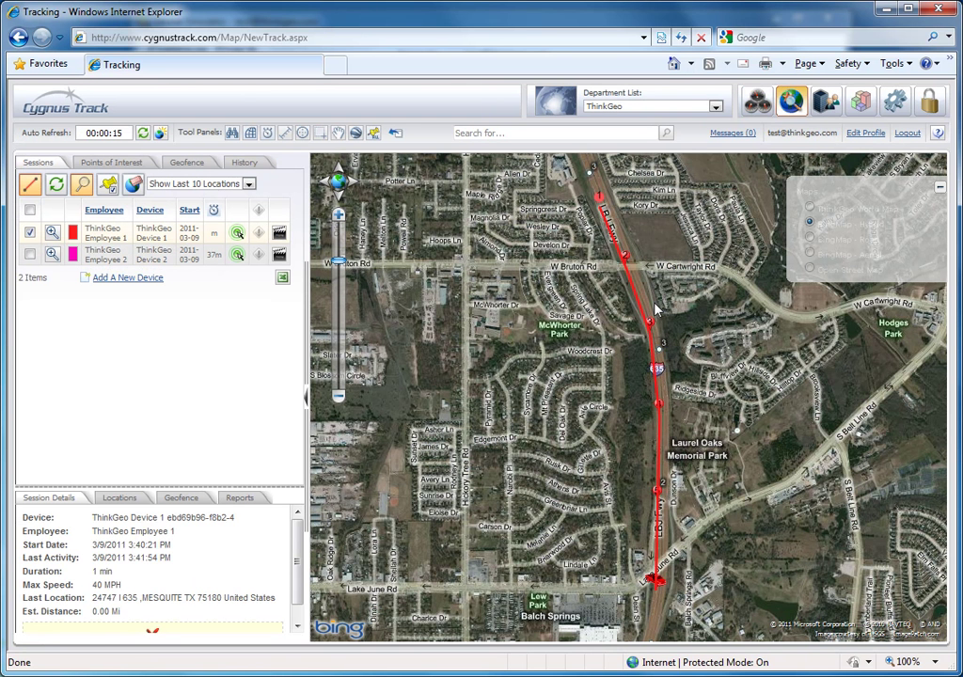
pyautogui.click(661, 490)
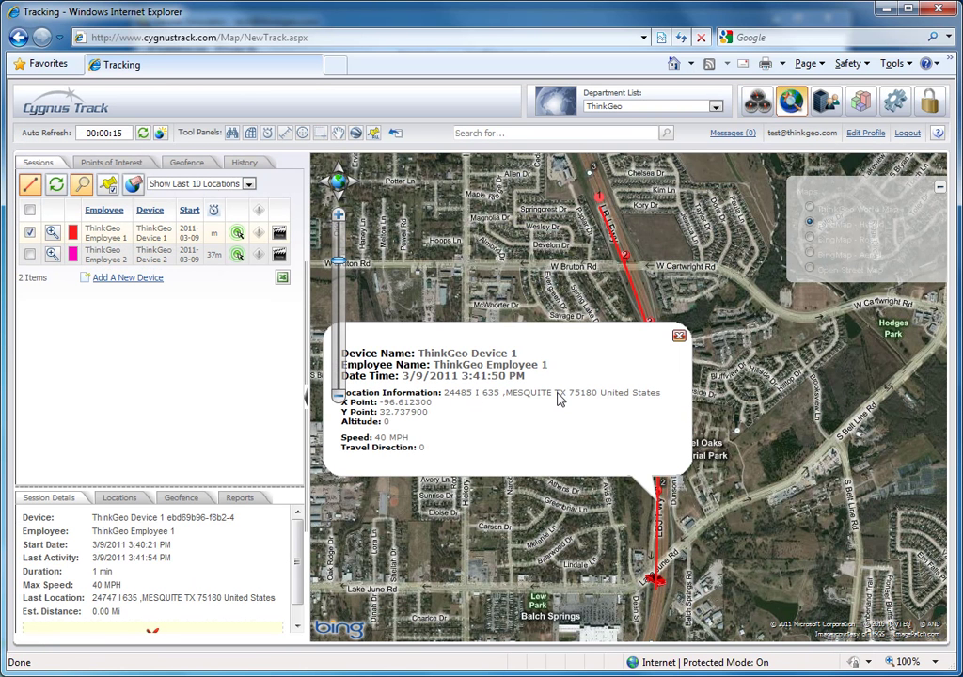
pyautogui.click(678, 336)
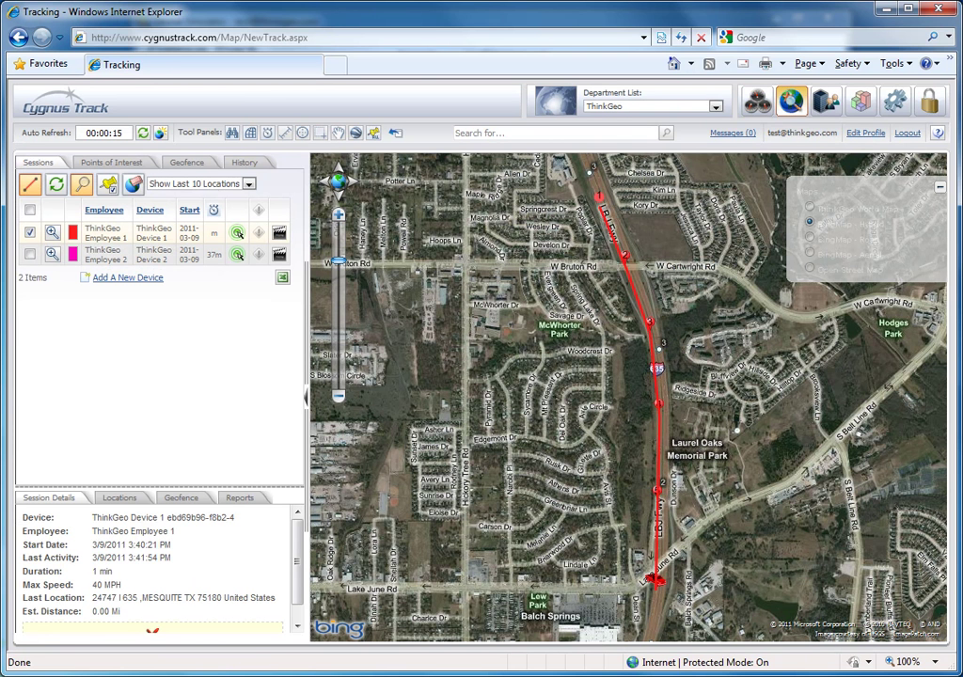
pyautogui.hotkey('alt', 'Tab')
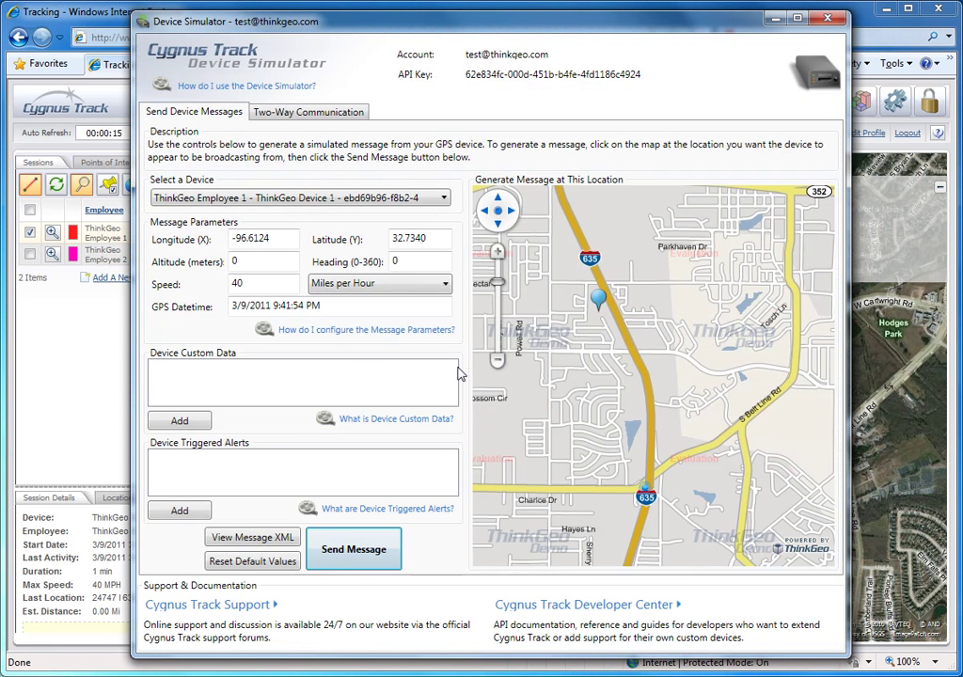